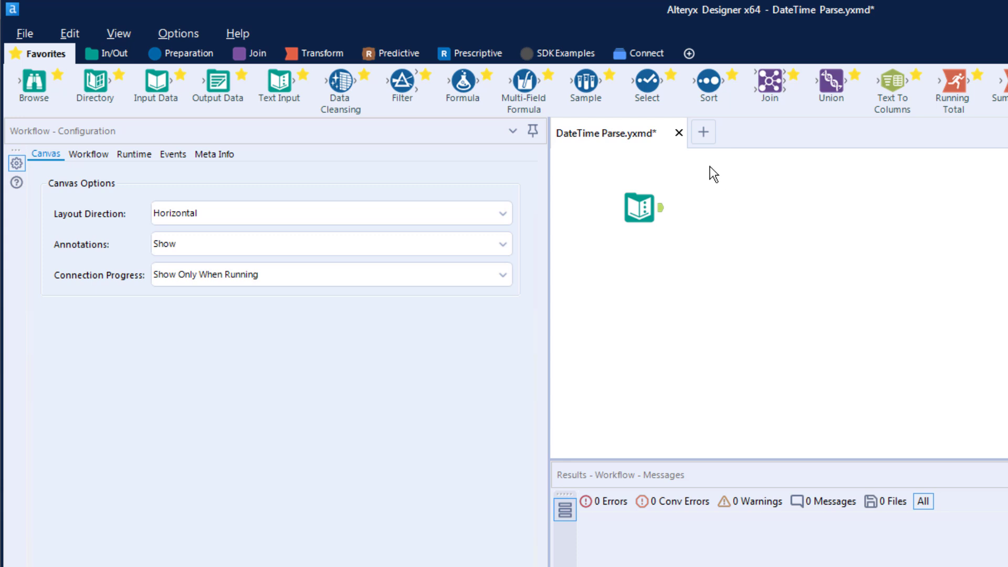
# Add the Parse category to the tool palette and view the Text Input's sample date data.
pyautogui.click(695, 58)
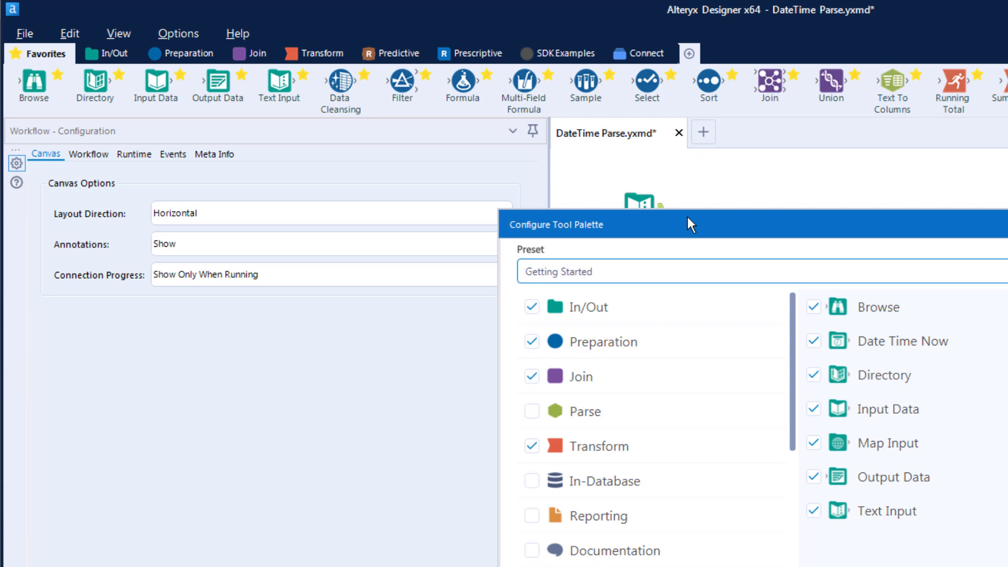
pyautogui.click(532, 411)
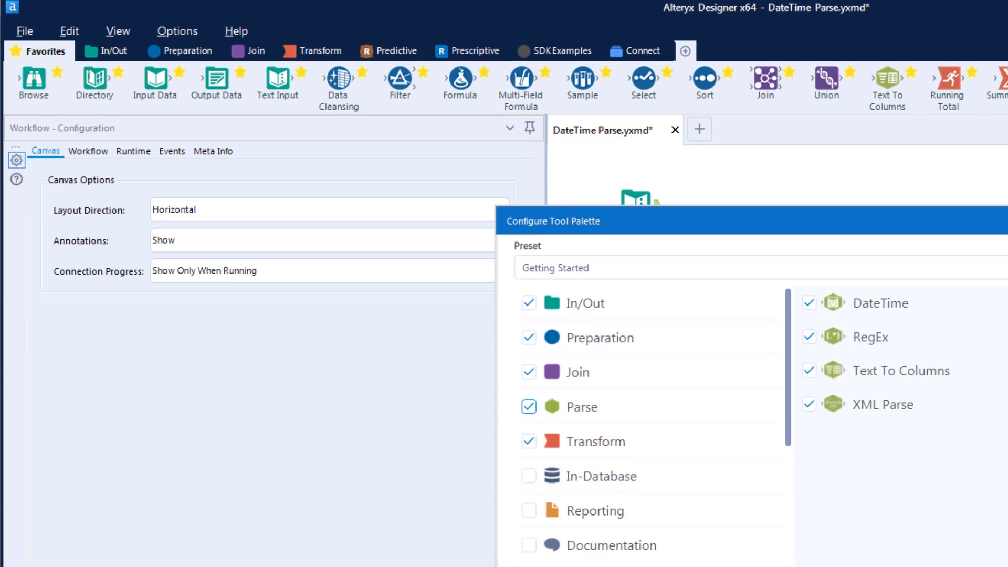
pyautogui.click(954, 562)
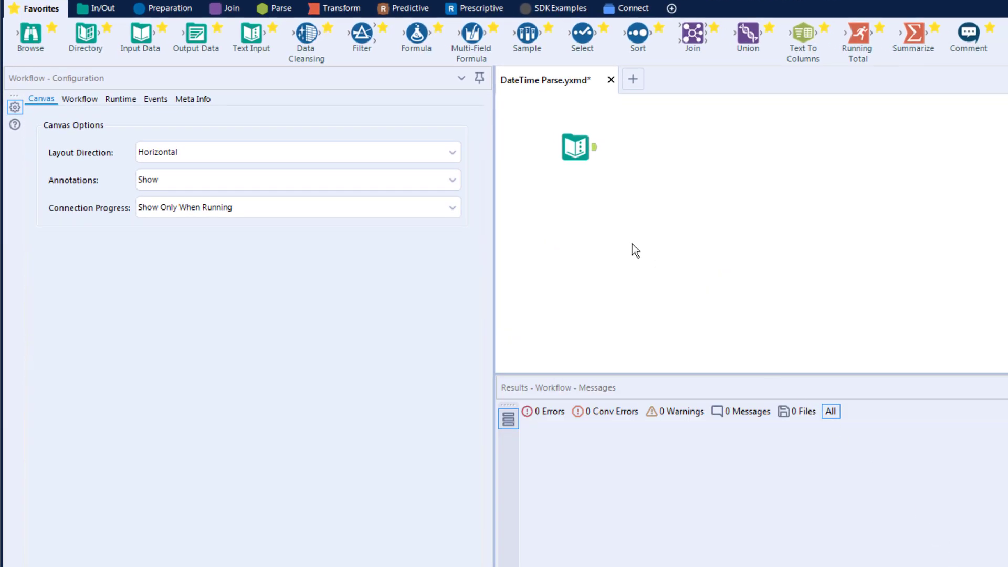
pyautogui.click(576, 151)
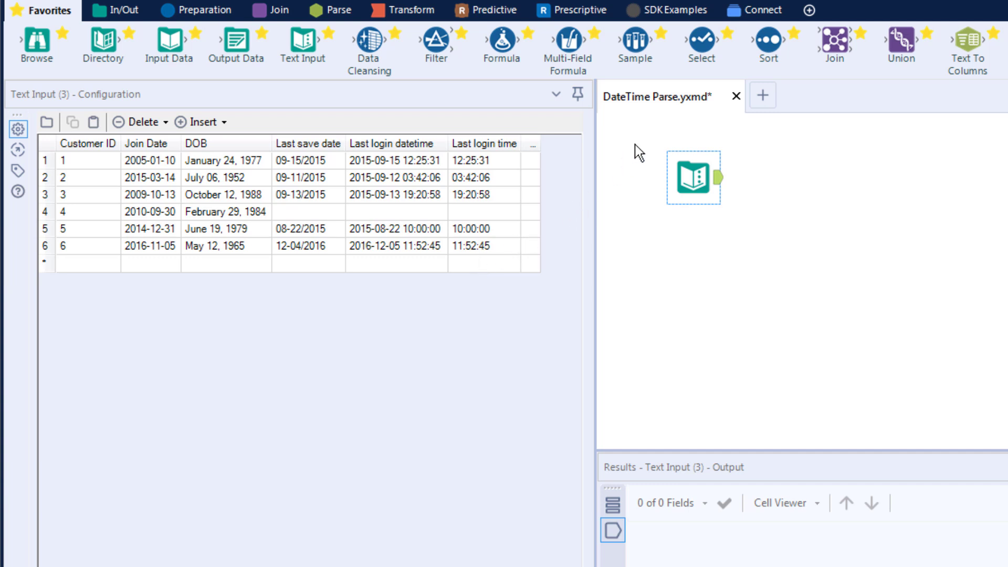
# Connect a Select tool after the Text Input, then return to the Text Input's data.
pyautogui.moveTo(701, 40); pyautogui.dragTo(798, 178)
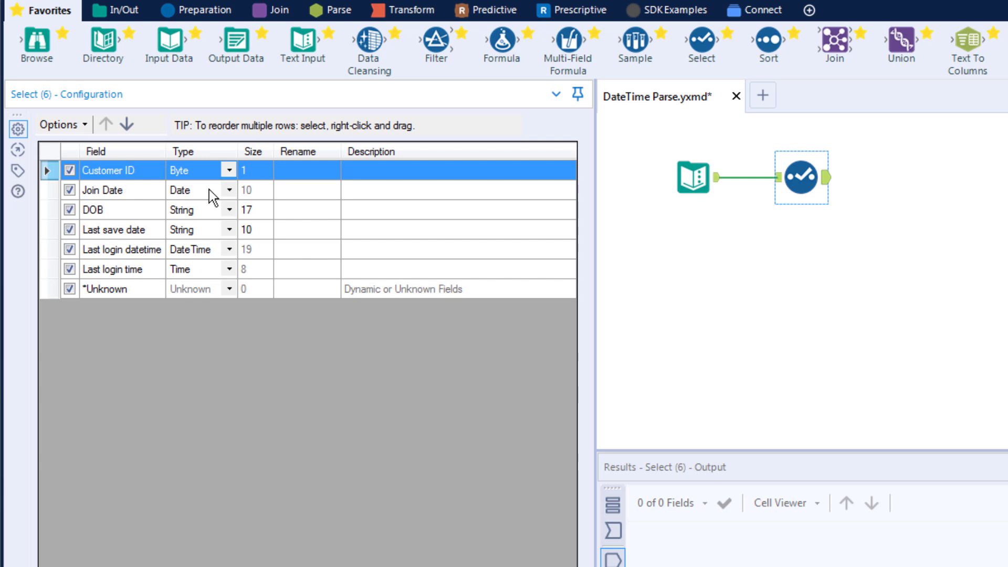
pyautogui.click(688, 185)
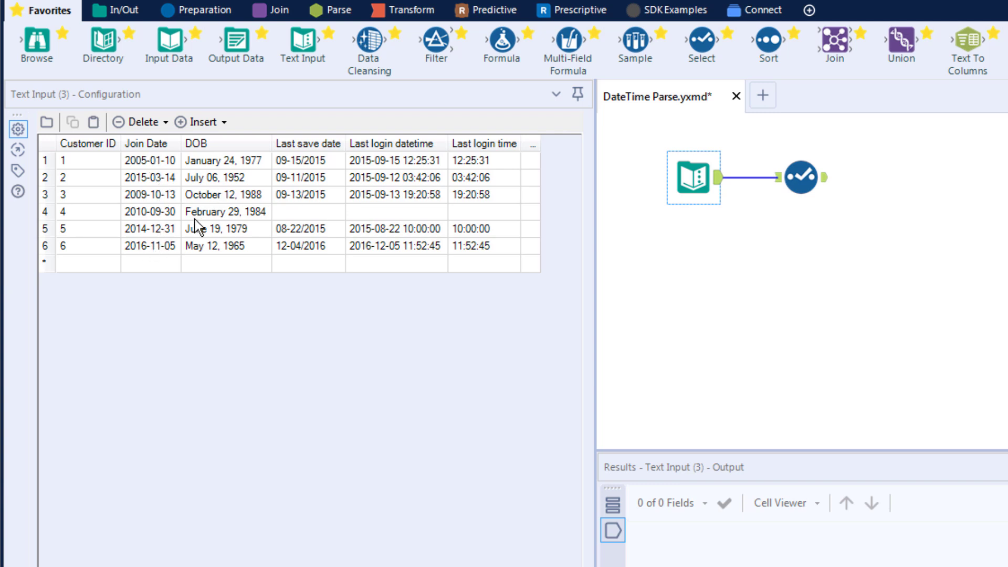
# Place a DateTime tool from the Parse tools right after the Select tool.
pyautogui.click(327, 12)
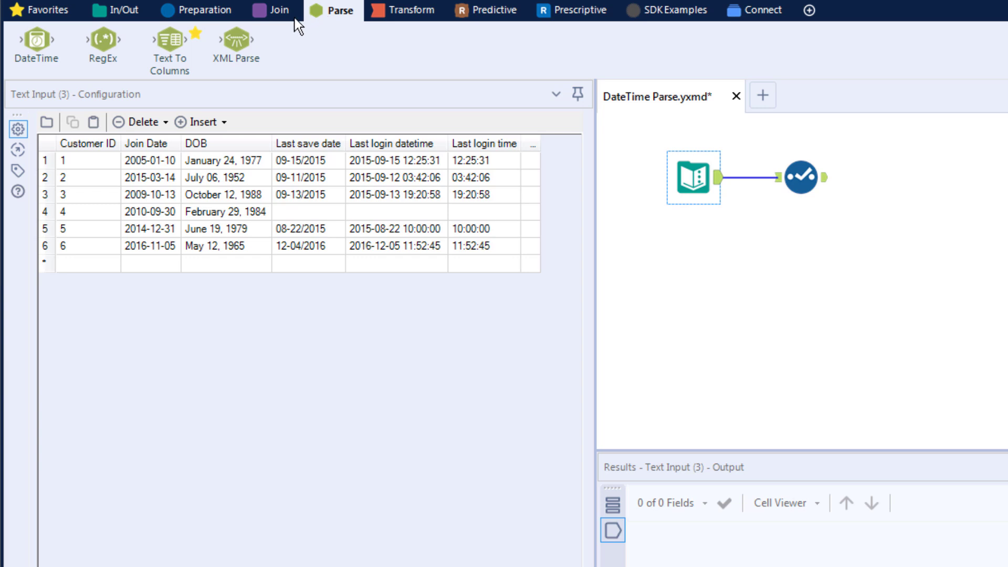
pyautogui.moveTo(36, 42); pyautogui.dragTo(899, 176)
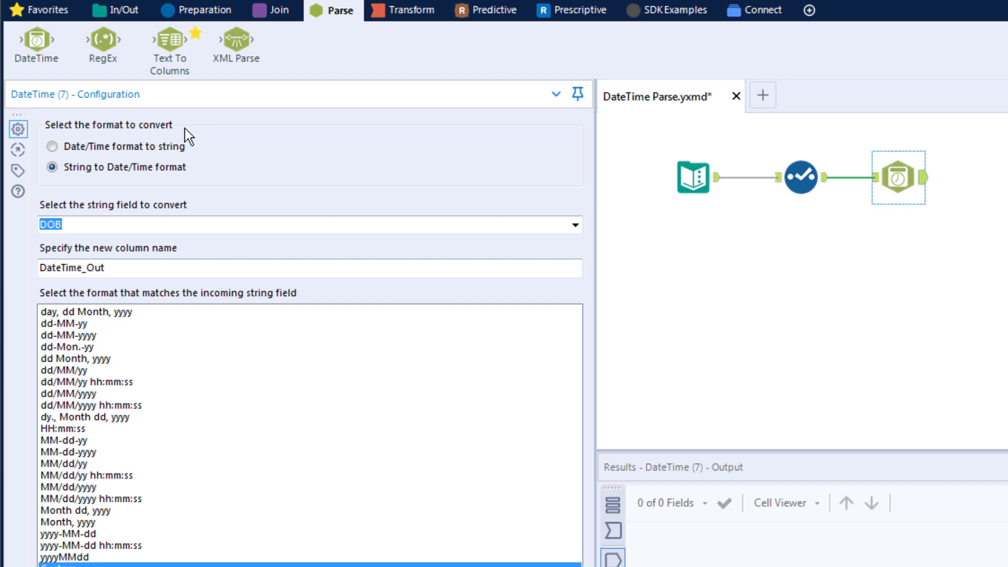
# Convert Join Date from Date/Time to string, naming the output column 'Join Date String'.
pyautogui.click(53, 146)
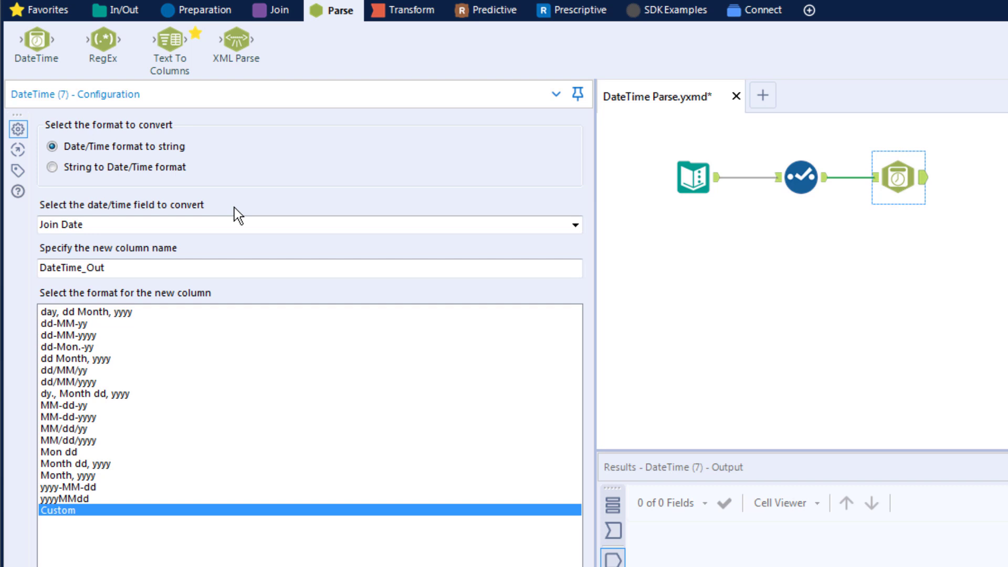
pyautogui.click(239, 222)
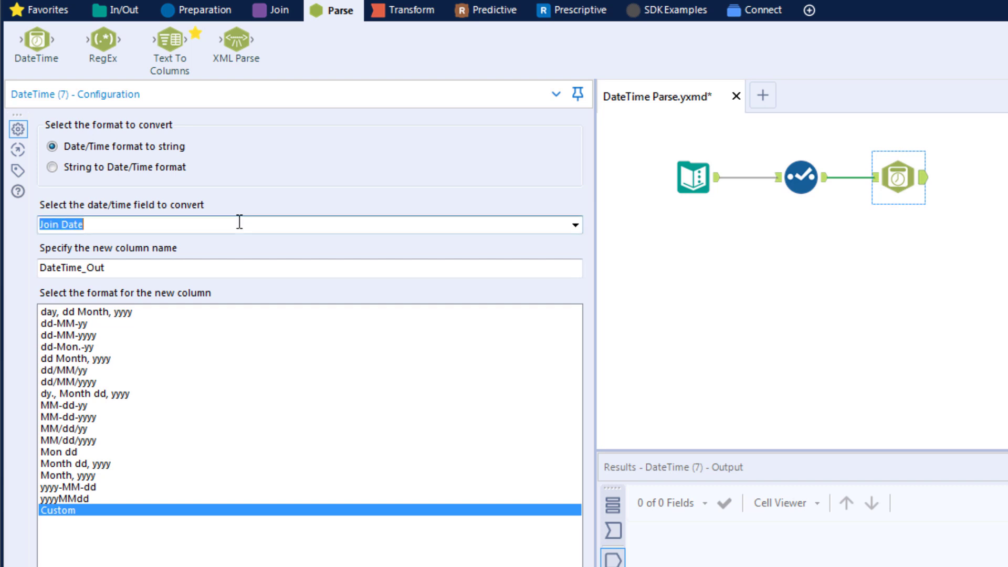
pyautogui.click(575, 226)
pyautogui.click(556, 242)
pyautogui.click(120, 268)
pyautogui.moveTo(139, 269); pyautogui.dragTo(2, 273)
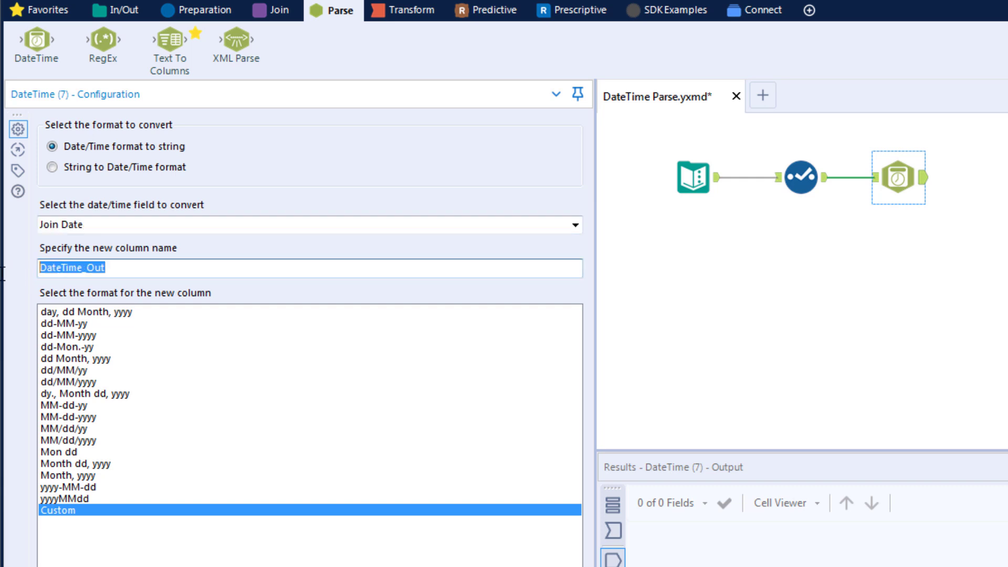
pyautogui.write('J')
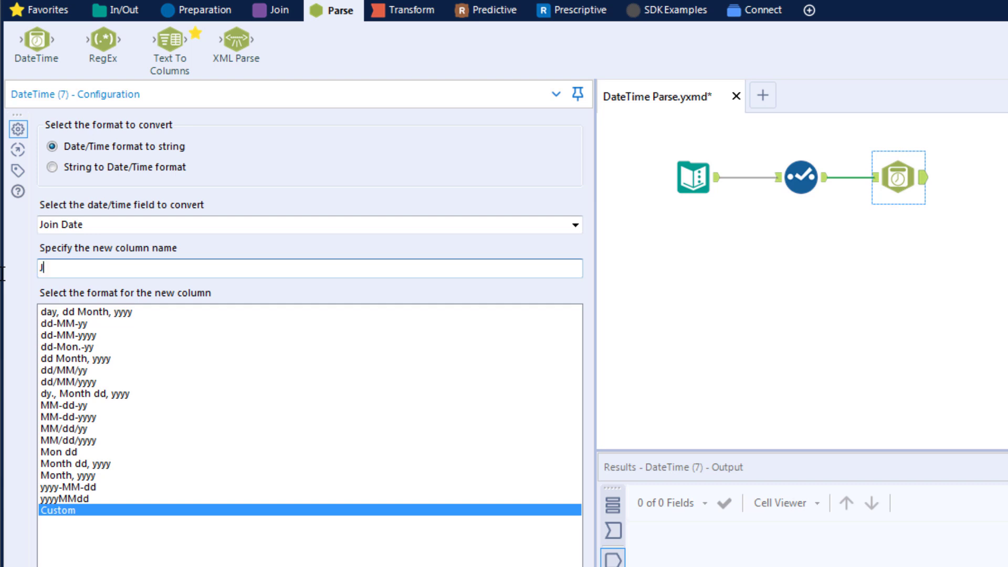
pyautogui.write('oin Date String')
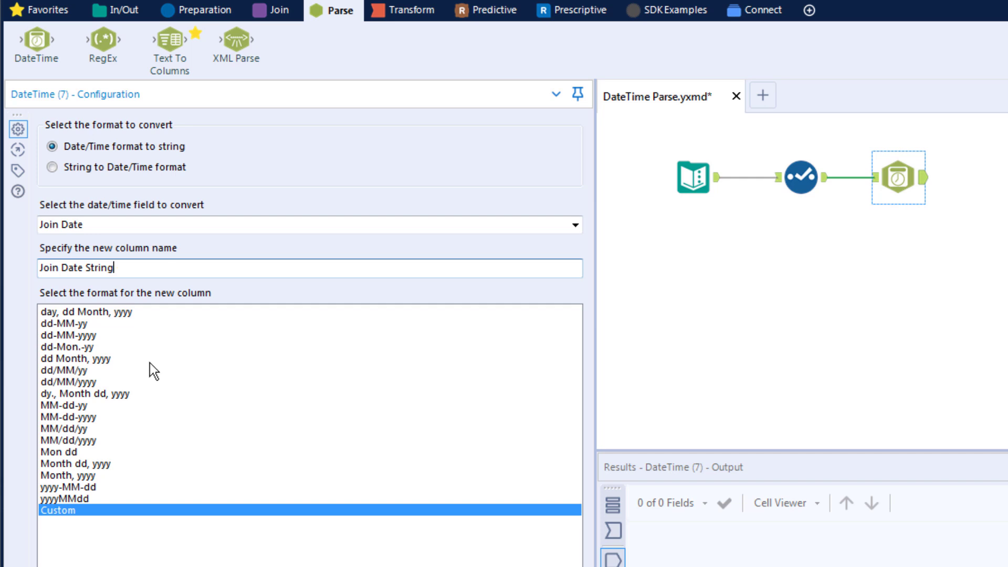
# Try a custom output format, entering 'day, Month dd, yyyy'.
pyautogui.click(110, 465)
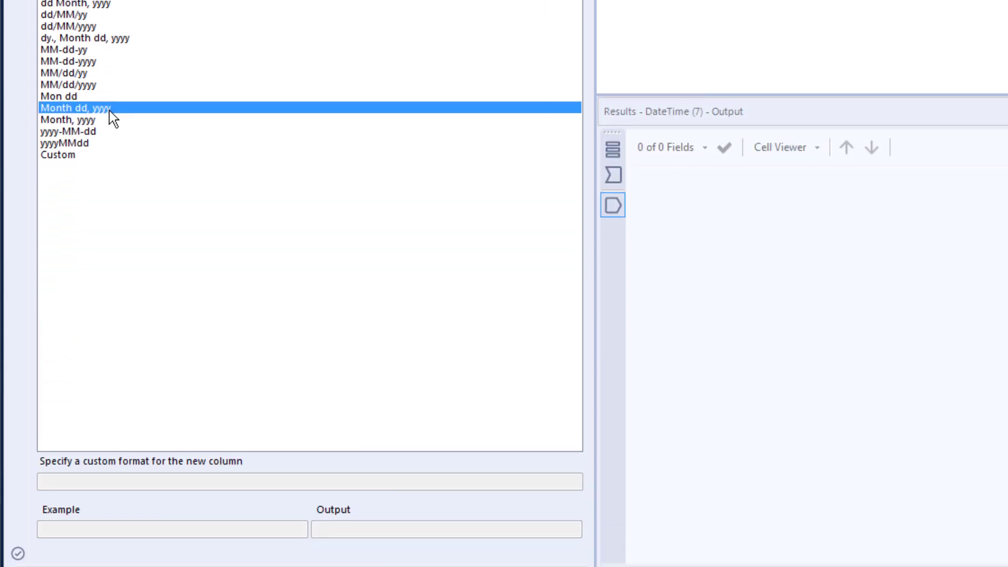
pyautogui.click(117, 156)
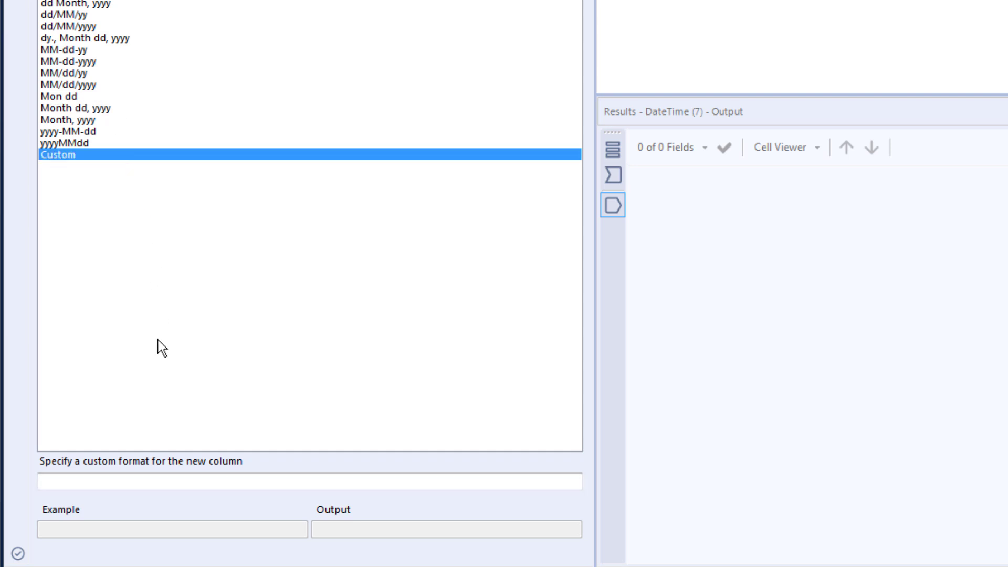
pyautogui.click(154, 483)
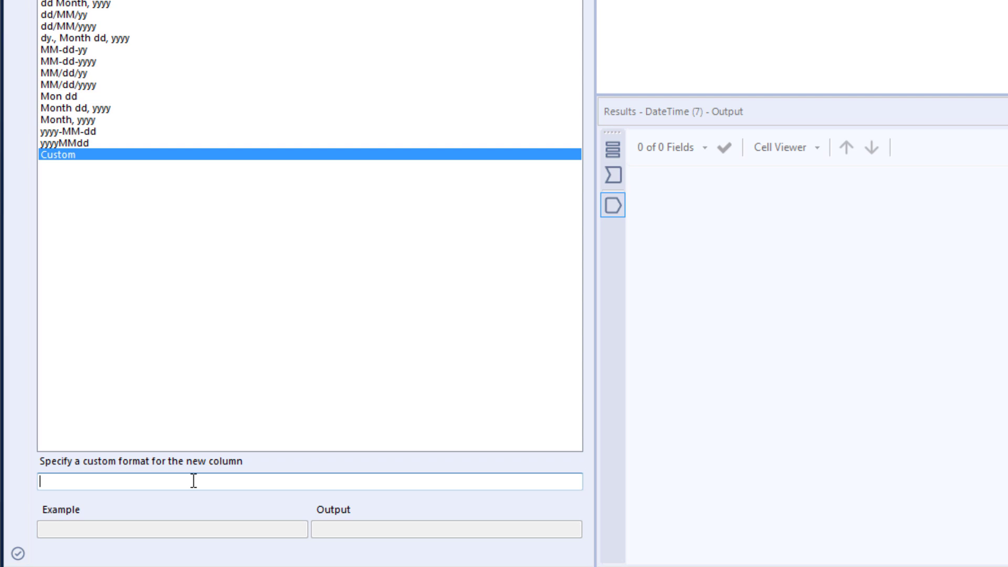
pyautogui.write('%A')
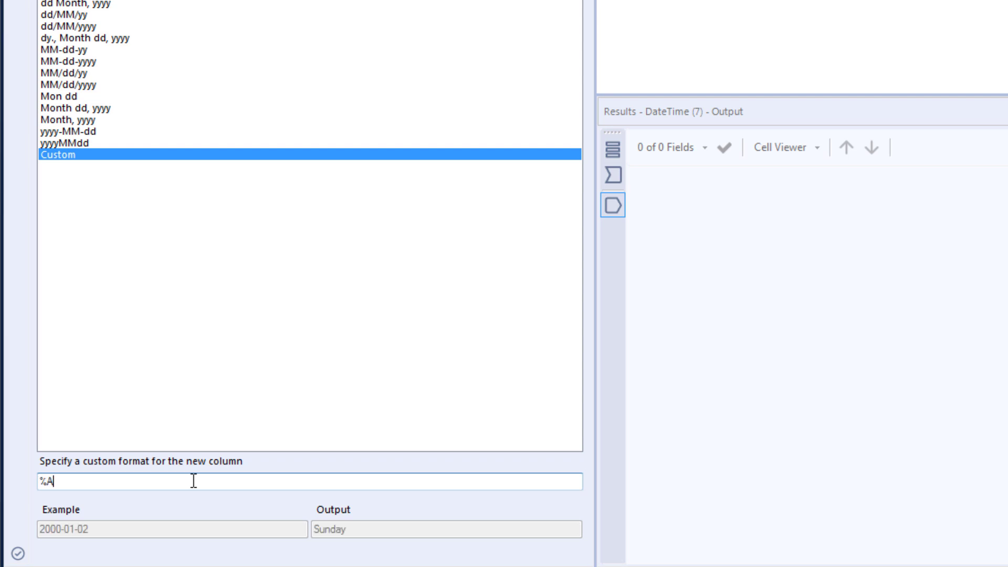
pyautogui.write(' %d %B')
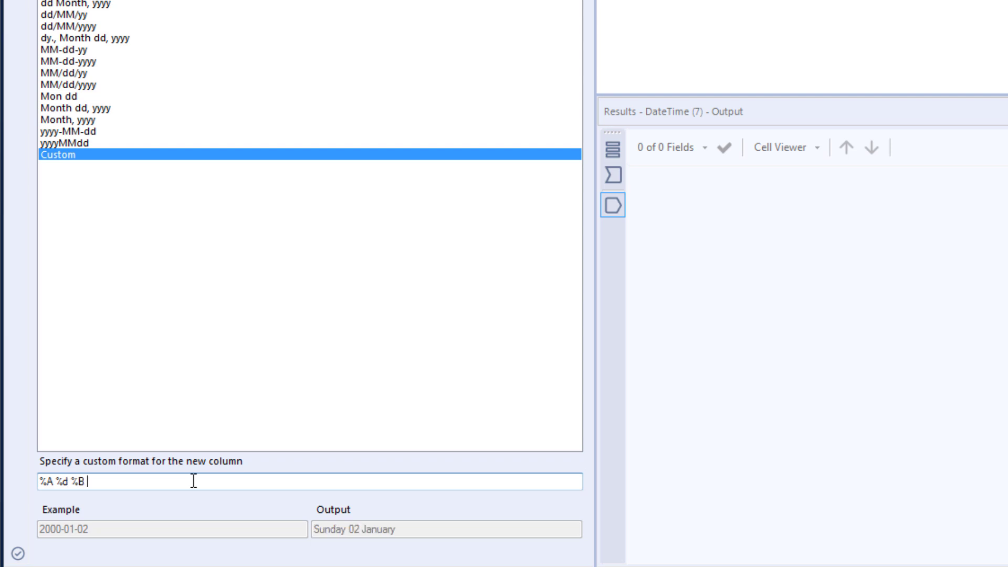
pyautogui.write(' %y')
pyautogui.moveTo(132, 479); pyautogui.dragTo(33, 480)
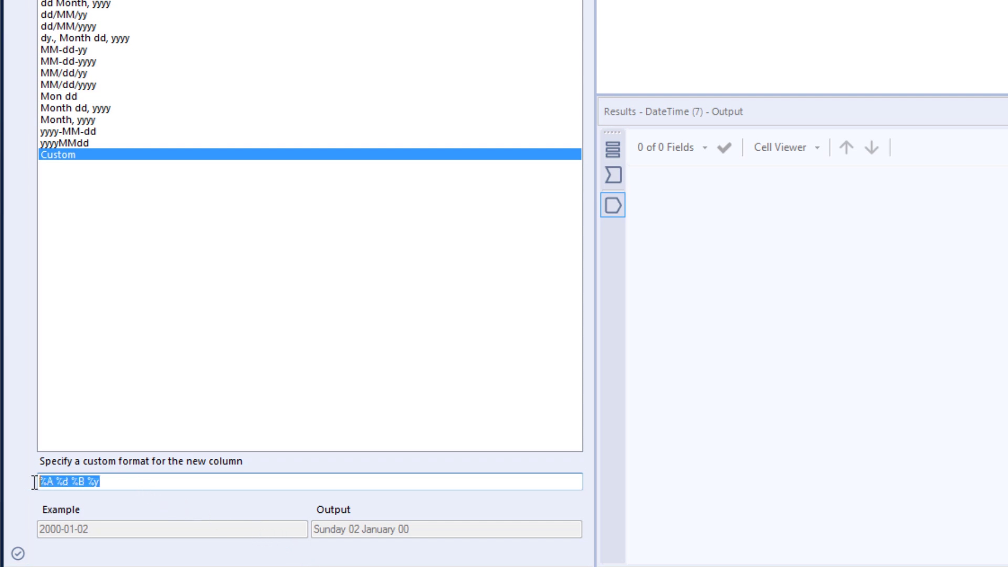
pyautogui.write('day')
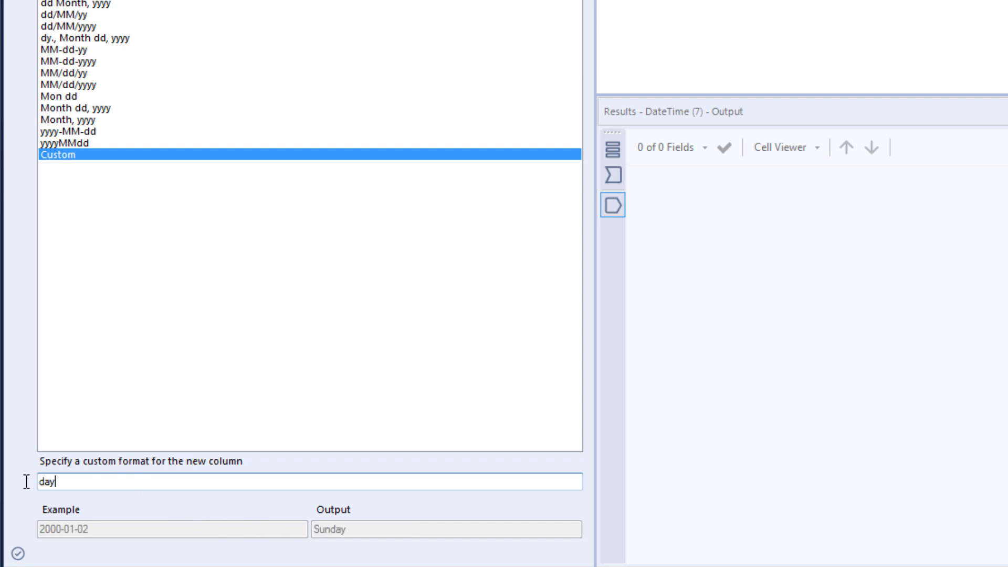
pyautogui.write(', Month dd, yyyy')
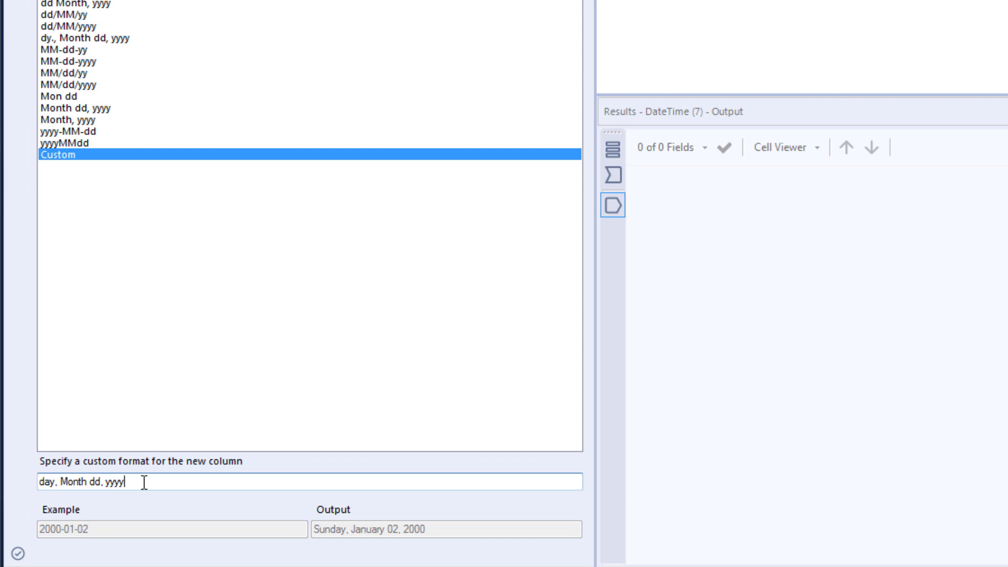
# Clear the custom format, choose the Month dd, yyyy preset, and run the workflow.
pyautogui.moveTo(144, 482); pyautogui.dragTo(42, 480)
pyautogui.press('BackSpace')
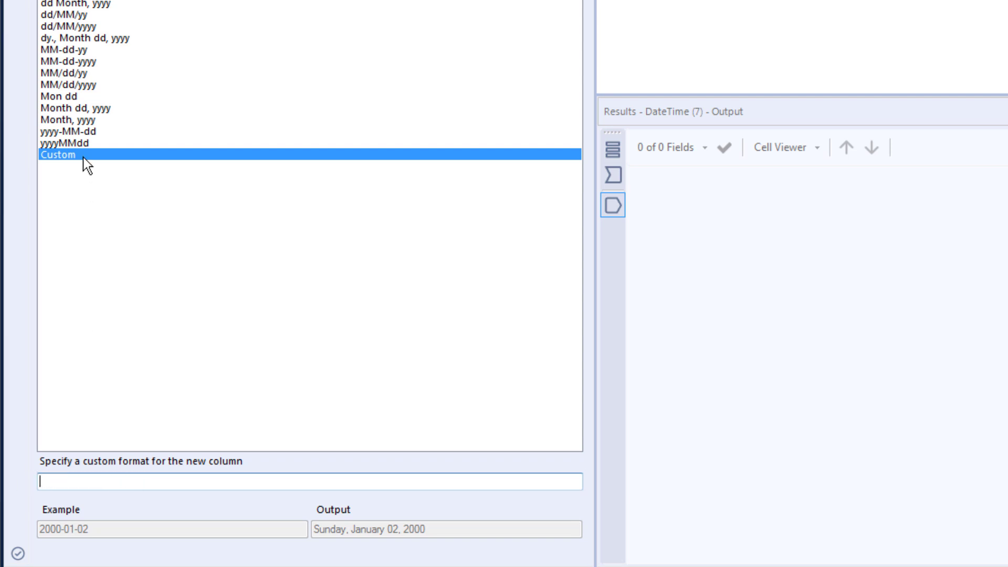
pyautogui.click(83, 109)
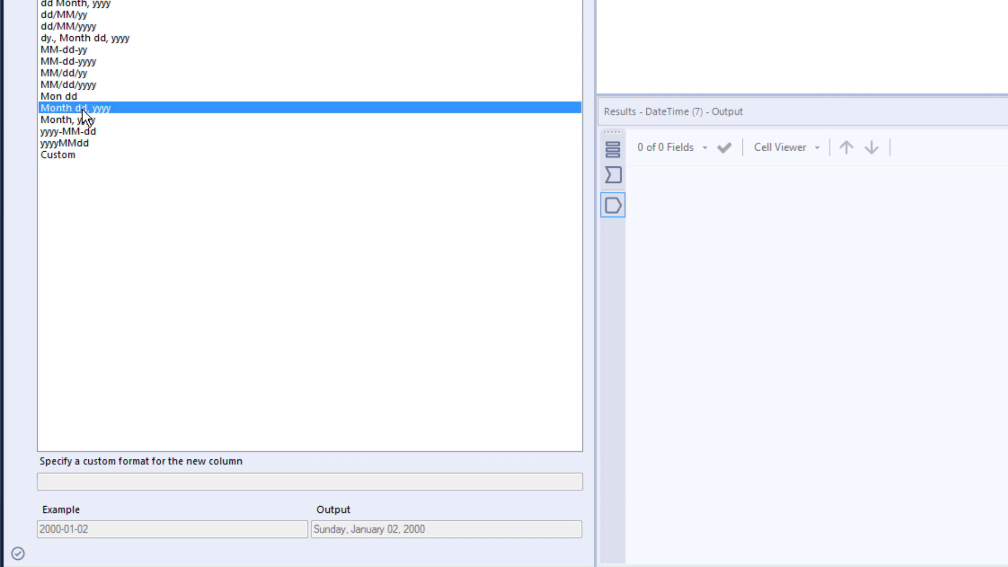
pyautogui.hotkey('ctrl', 'r')
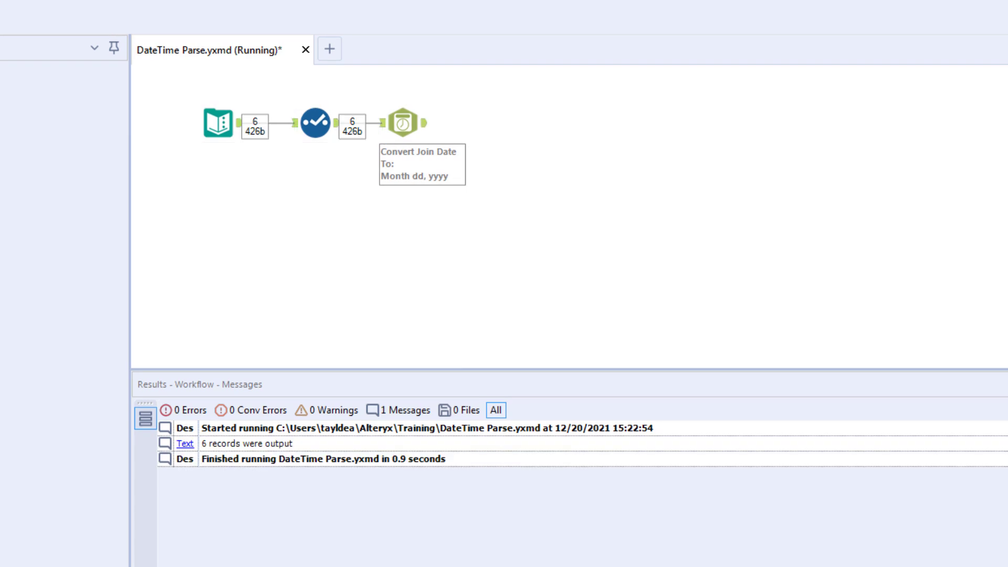
# Show the first DateTime tool's output, with Join Date String values like January 10, 2005.
pyautogui.click(518, 427)
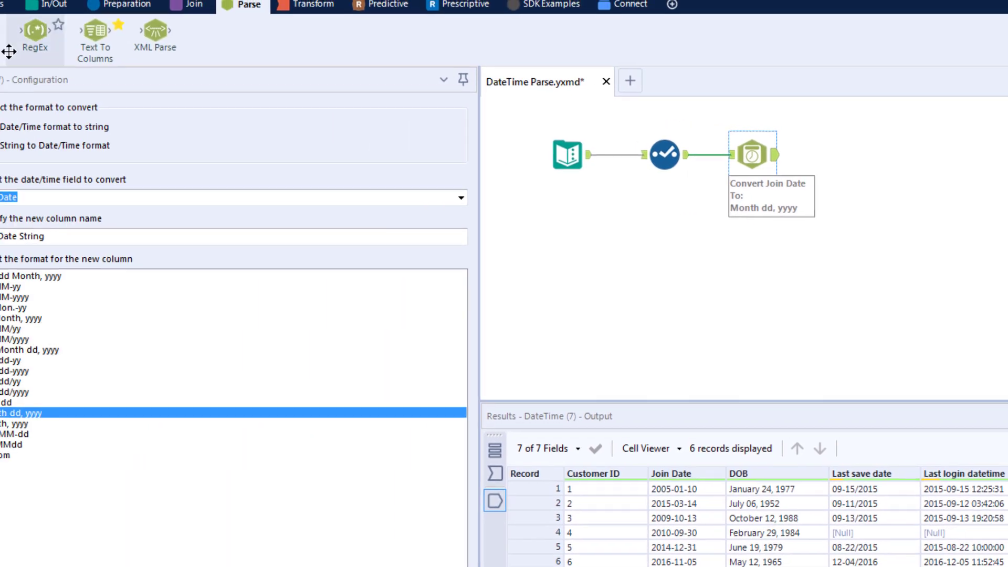
# Add a second DateTime tool after Select, parsing Last save date into 'Last save date New'.
pyautogui.moveTo(36, 39)
pyautogui.mouseDown()
pyautogui.moveTo(78, 60)
pyautogui.moveTo(669, 225)
pyautogui.moveTo(788, 225)
pyautogui.moveTo(799, 214)
pyautogui.moveTo(810, 256)
pyautogui.mouseUp()
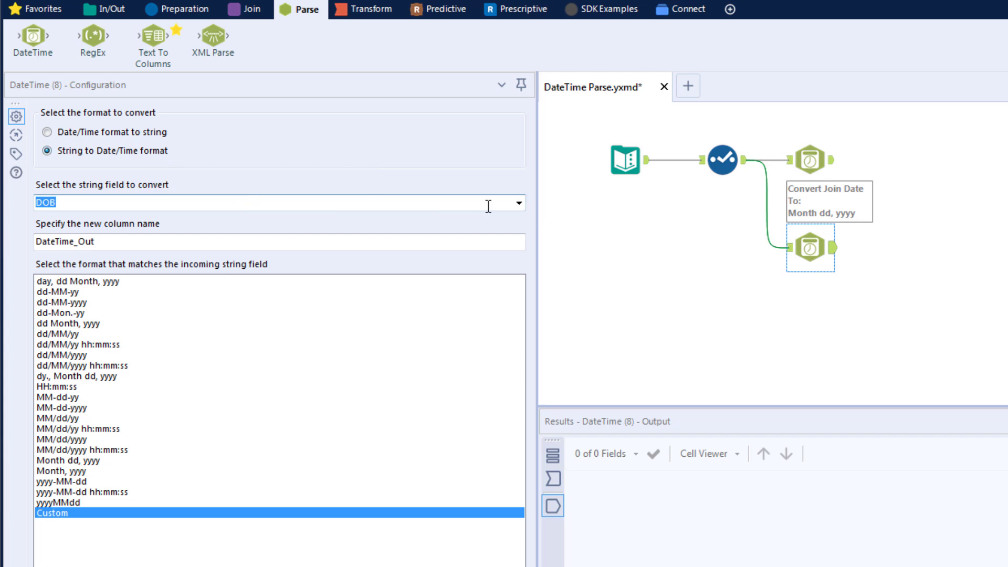
pyautogui.click(516, 206)
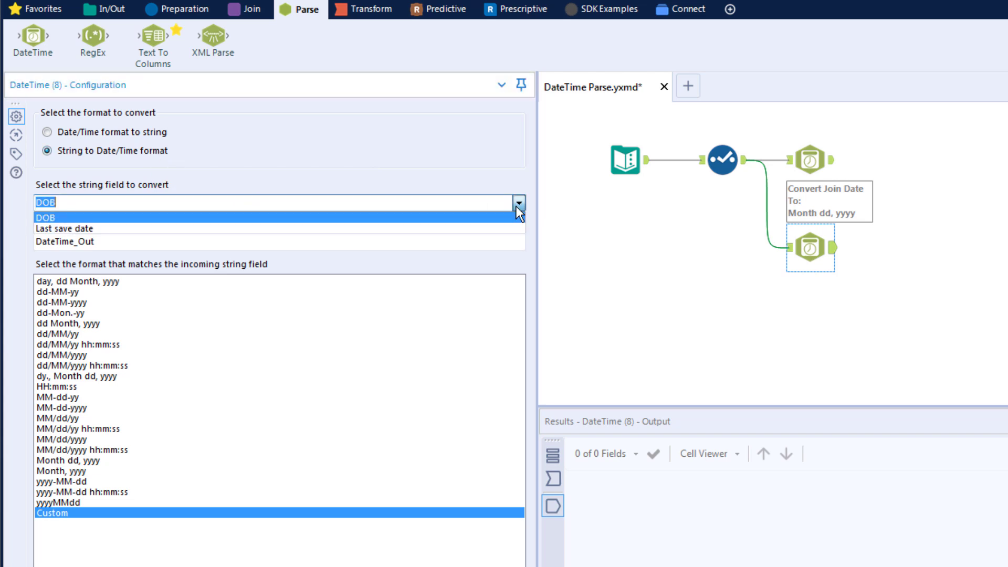
pyautogui.click(472, 230)
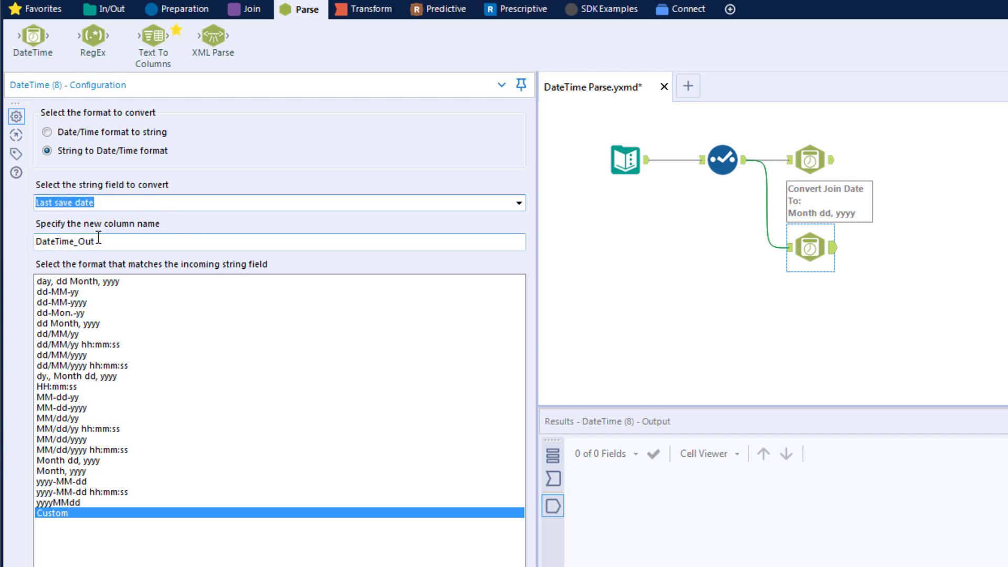
pyautogui.press('Tab')
pyautogui.write('Last save date')
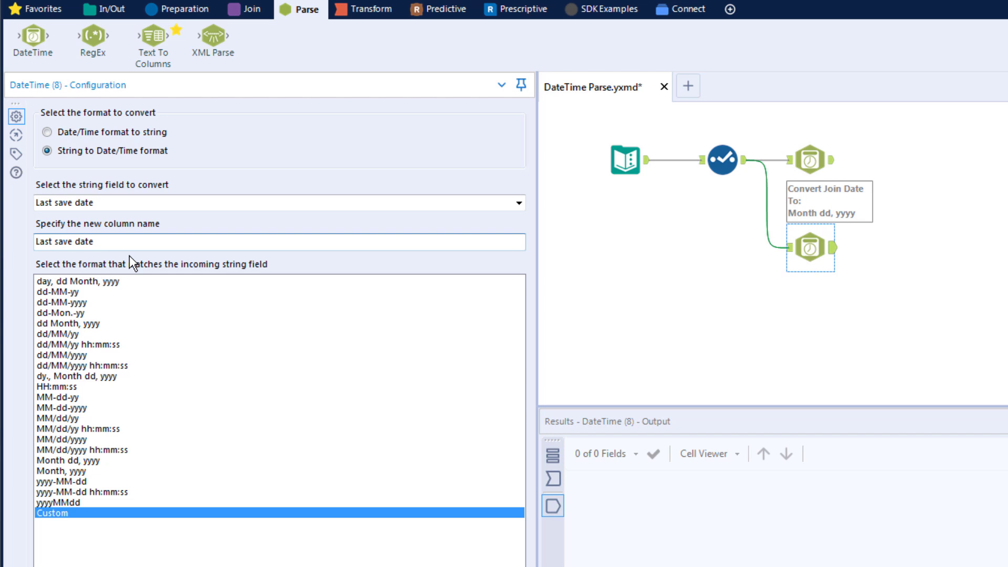
pyautogui.write('N')
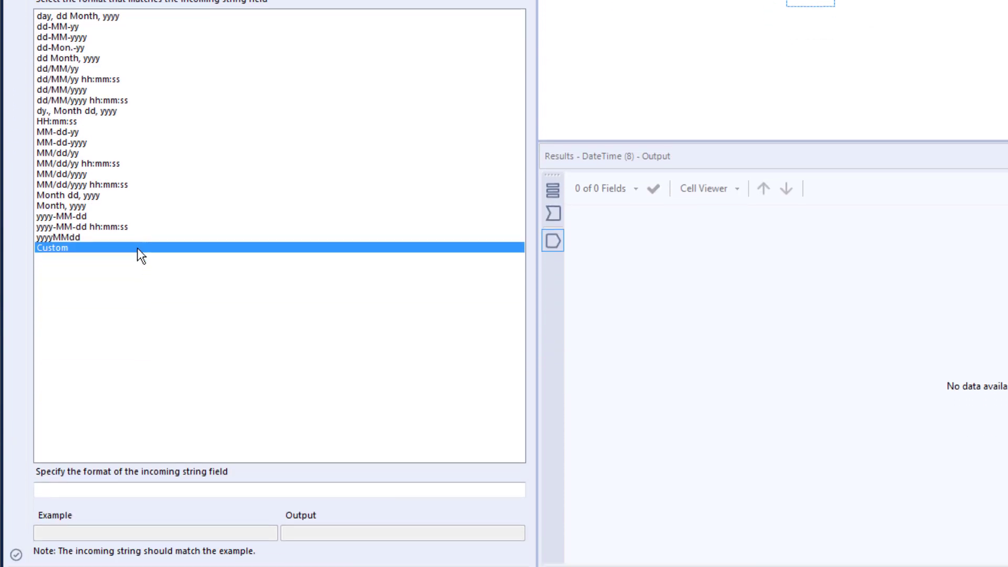
# Enter MM-dd/yyyy as the custom incoming date format and rerun the workflow.
pyautogui.click(189, 489)
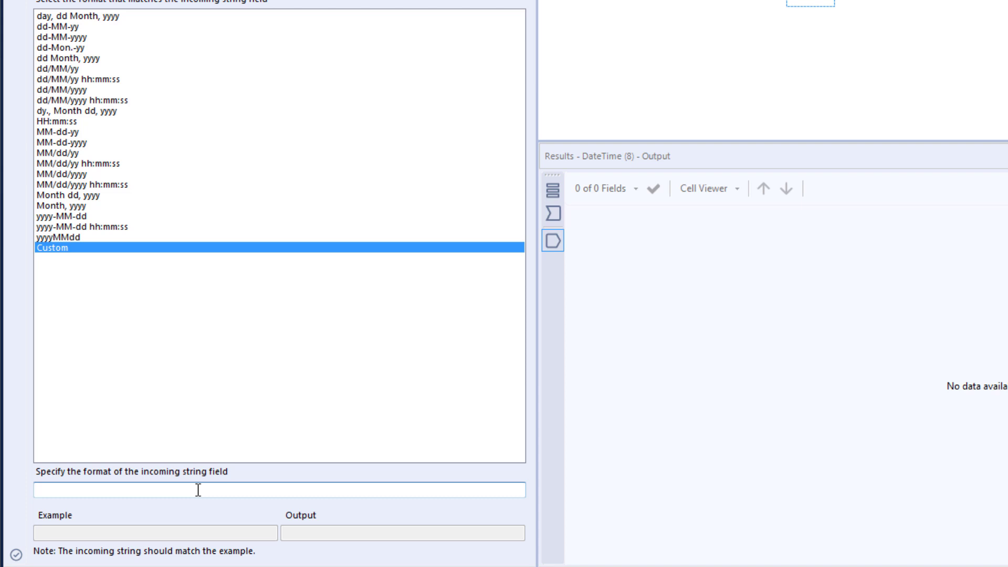
pyautogui.write('MM-dd/yyyy')
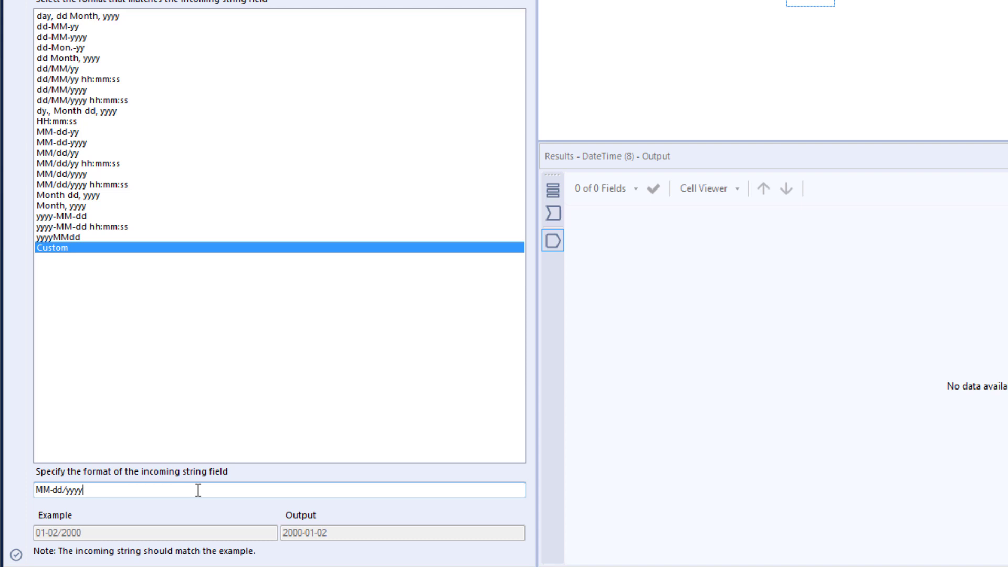
pyautogui.hotkey('ctrl', 'r')
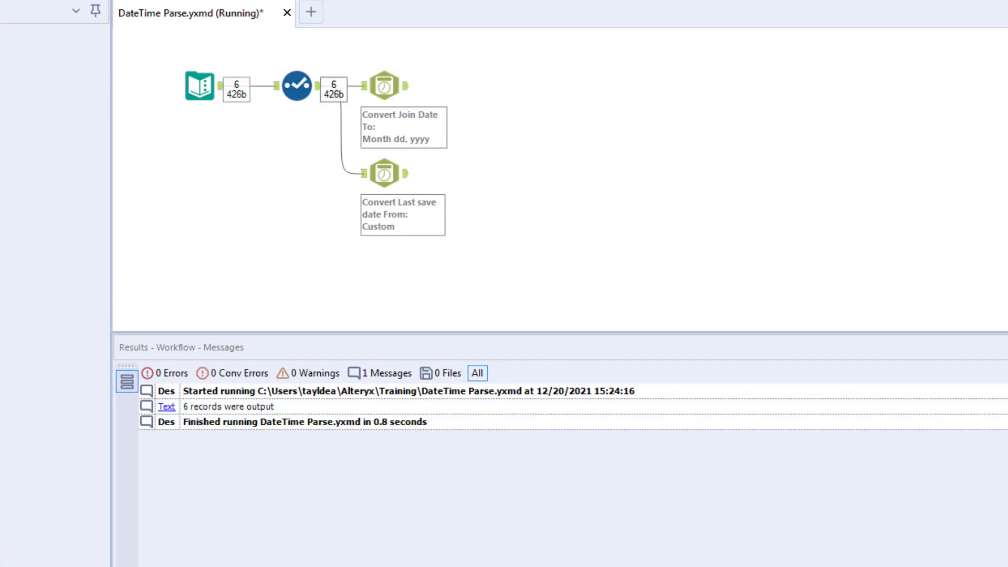
# Show the second DateTime tool's output, with Last save date New values like 2015-09-15.
pyautogui.click(515, 389)
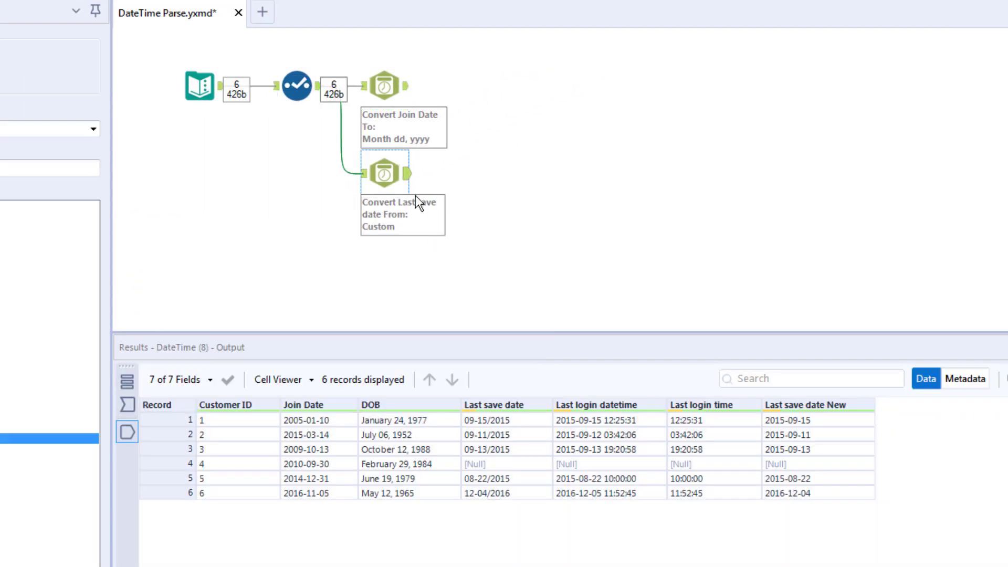